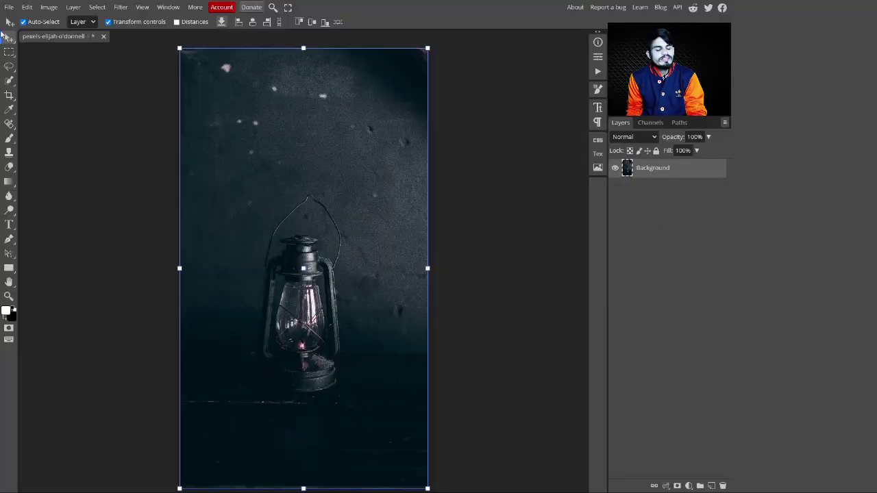
- Choose the Quick Selection tool from the selection tool group
left_click(10, 82)
right_click(10, 82)
left_click(78, 96)
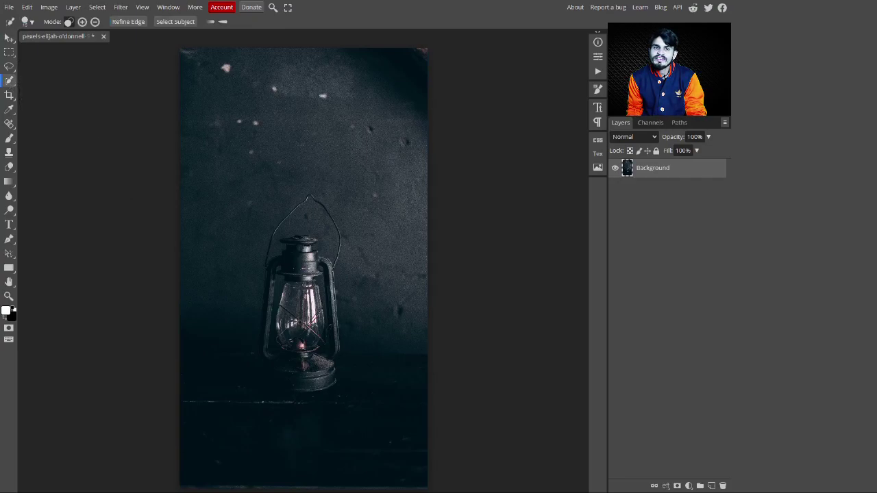
- Select only the lantern's glass, trimming away the body, and copy it to a new layer
mouse_move(301, 263)
left_mouse_down()
mouse_move(305, 322)
mouse_move(329, 339)
left_mouse_up()
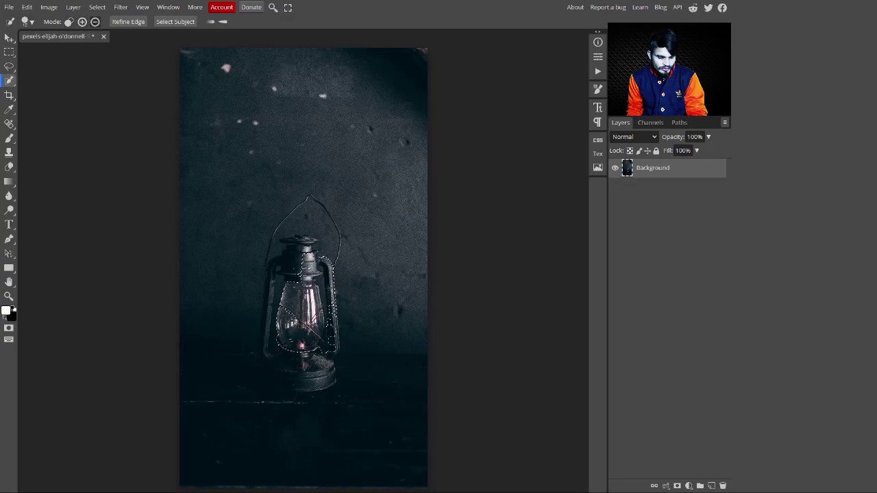
left_click(311, 277, "alt")
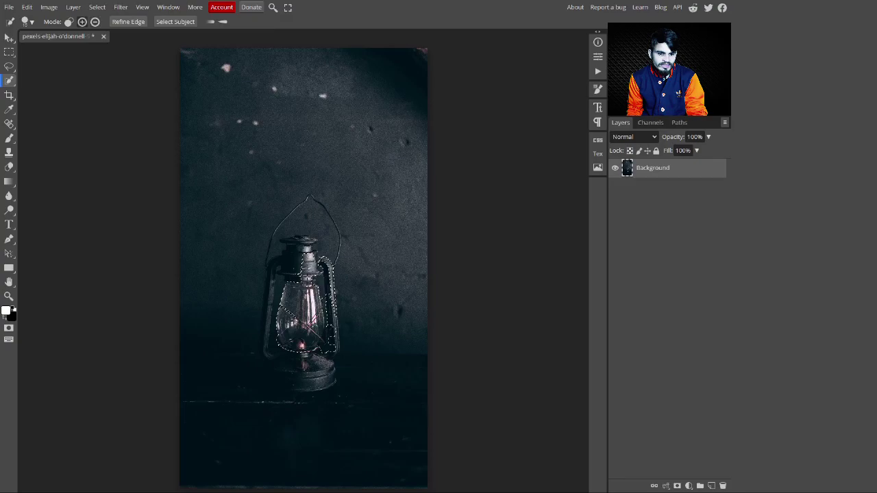
left_click(291, 304, "alt")
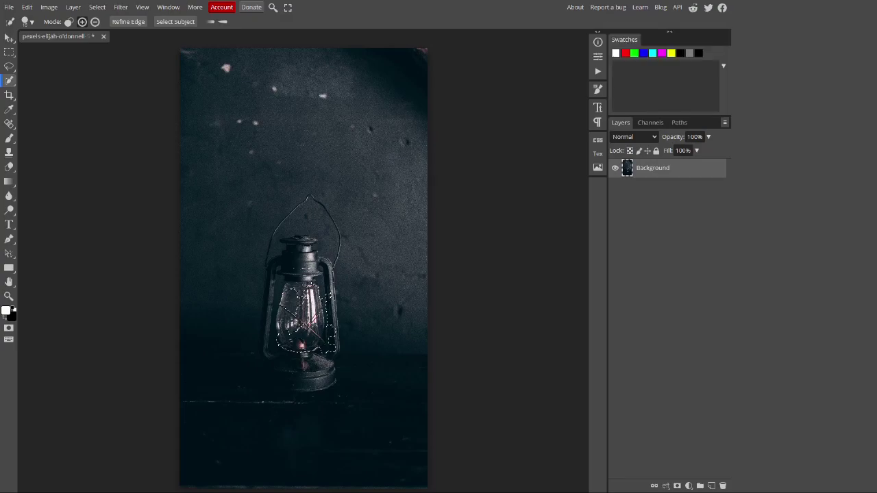
left_click(327, 320, "alt")
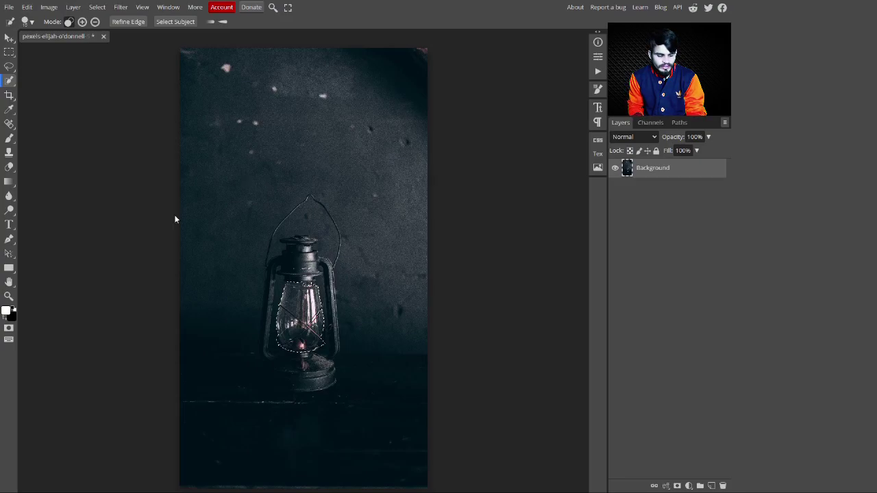
key("ctrl+j")
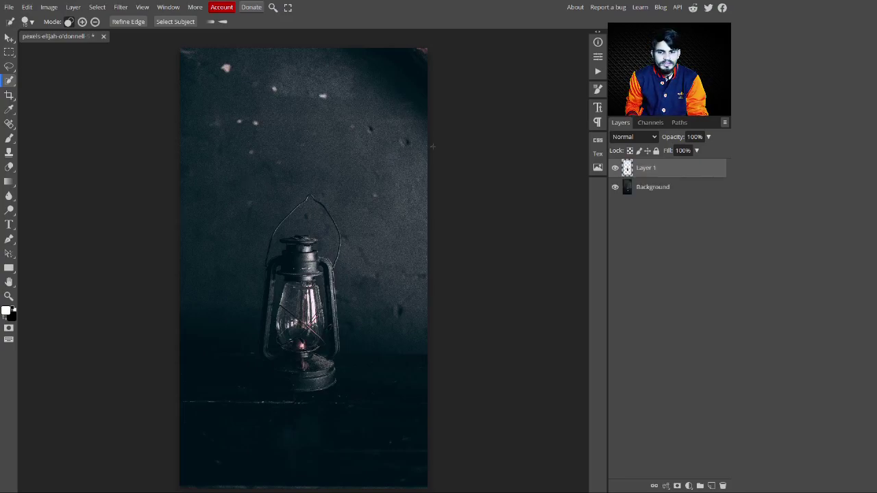
- Rename Layer 1 to 'light effect' and convert it to a smart object
double_click(647, 169)
type("light ef")
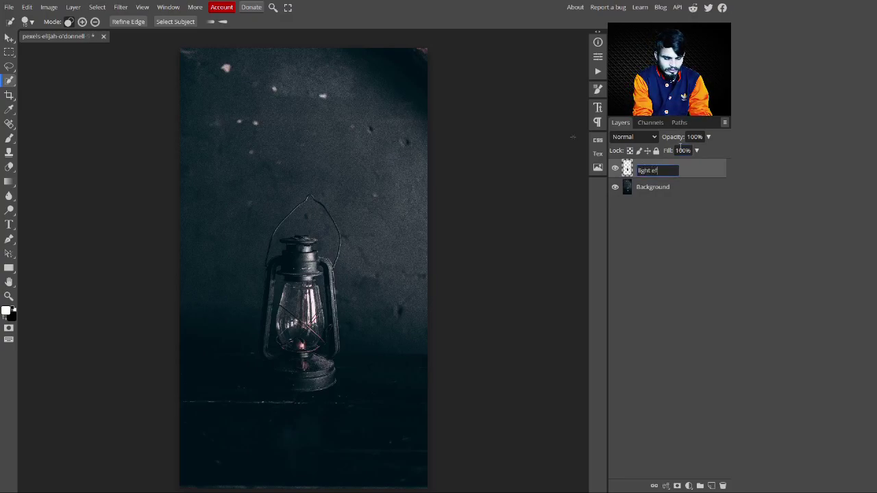
type("fect")
right_click(642, 170)
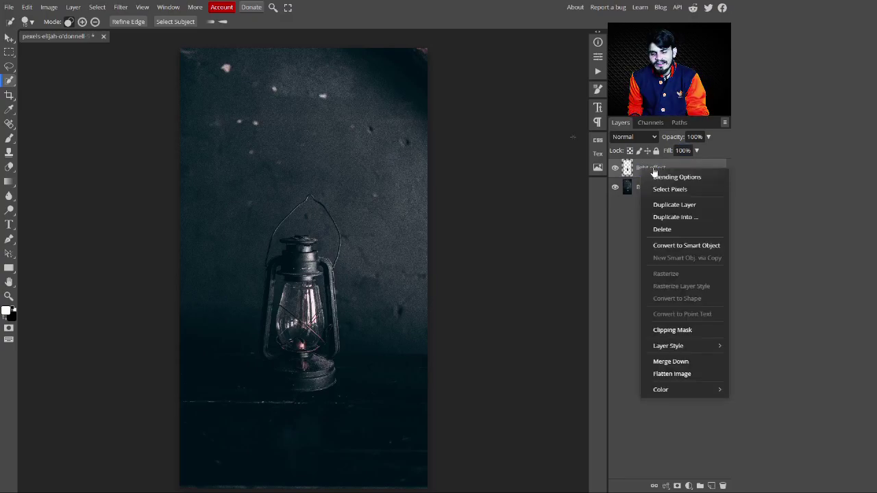
left_click(683, 245)
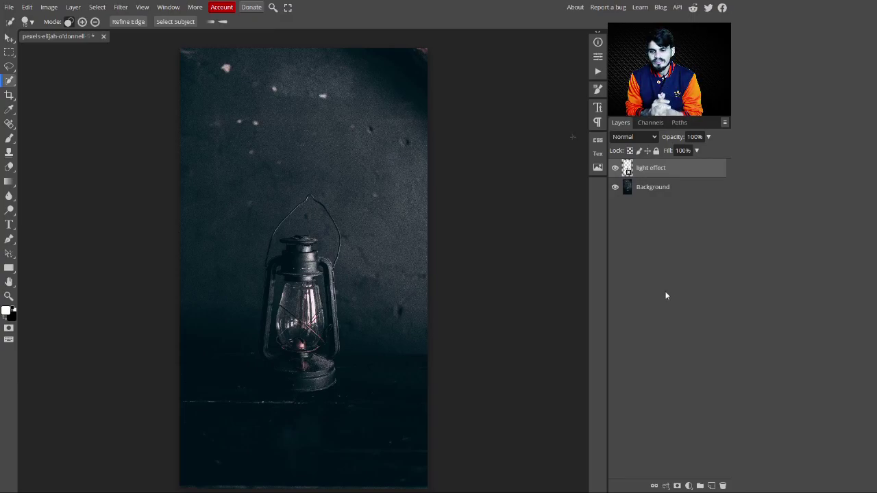
- Apply a Gaussian Blur smart filter with a 0.7 px radius to the light effect layer
left_click(124, 10)
mouse_move(173, 116)
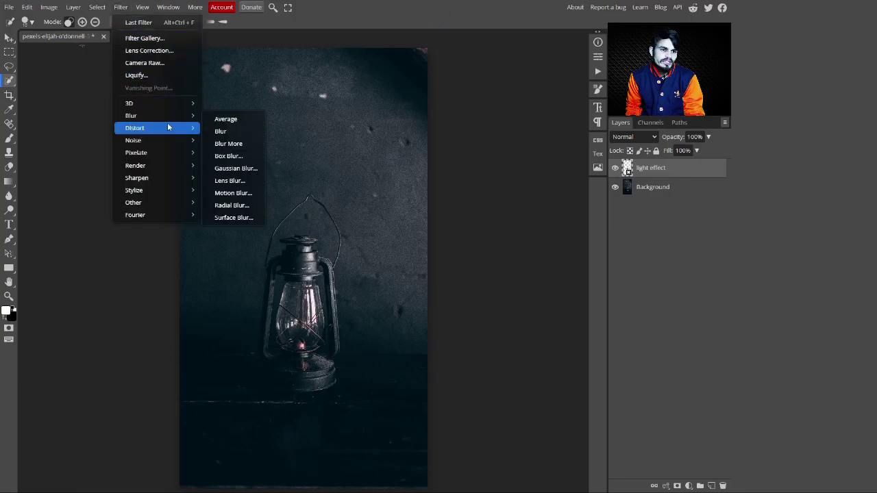
left_click(235, 168)
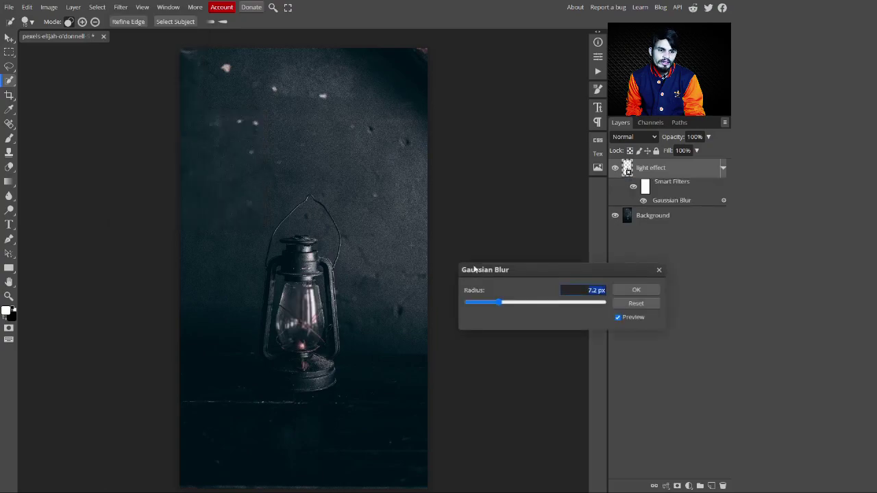
left_click_drag(539, 272, 583, 271)
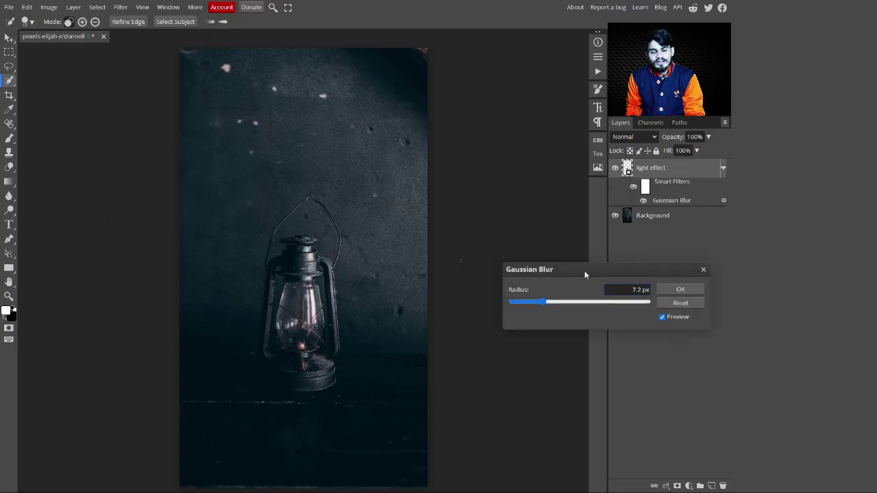
left_click_drag(541, 301, 524, 304)
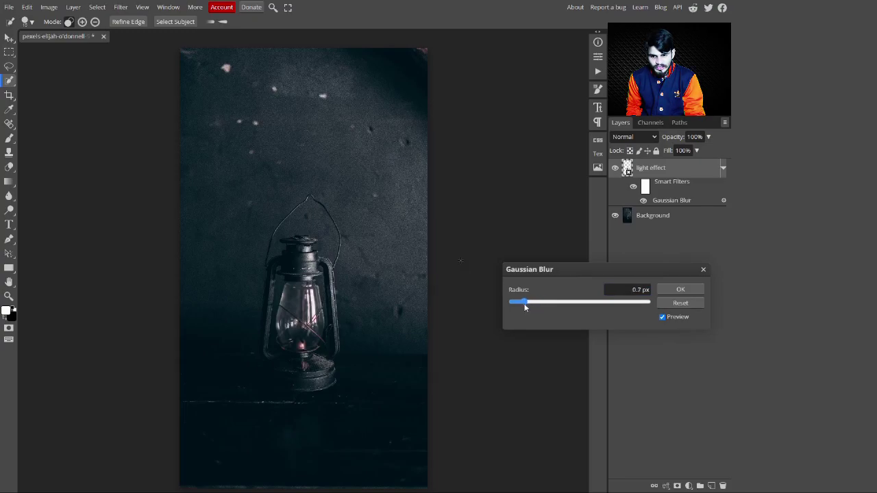
left_click(680, 290)
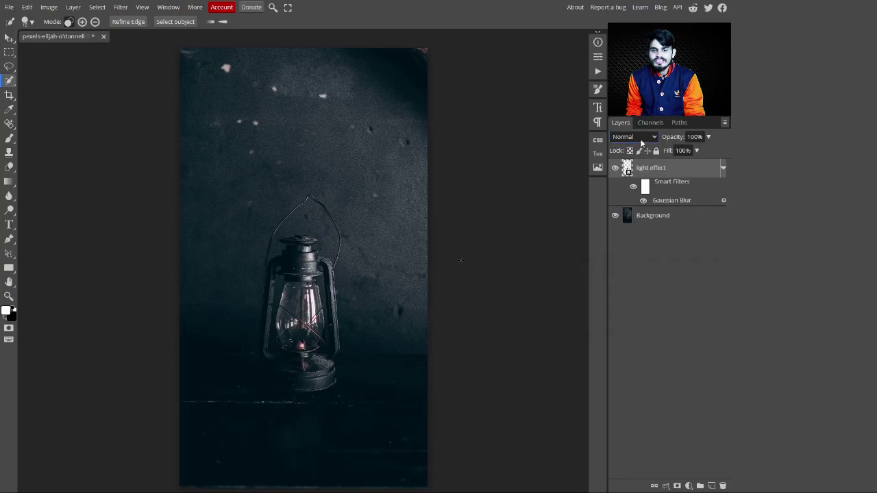
left_click(640, 138)
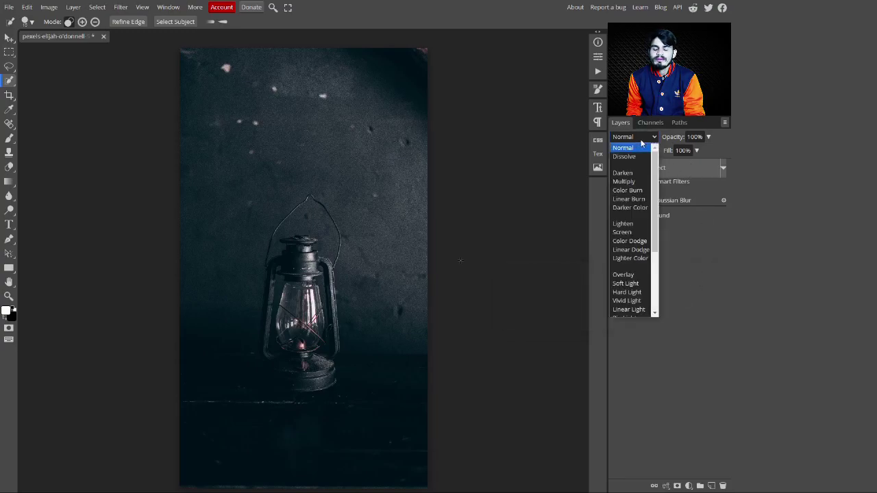
- Set the light effect layer's blend mode to Color Dodge
left_click(632, 241)
left_click(640, 244)
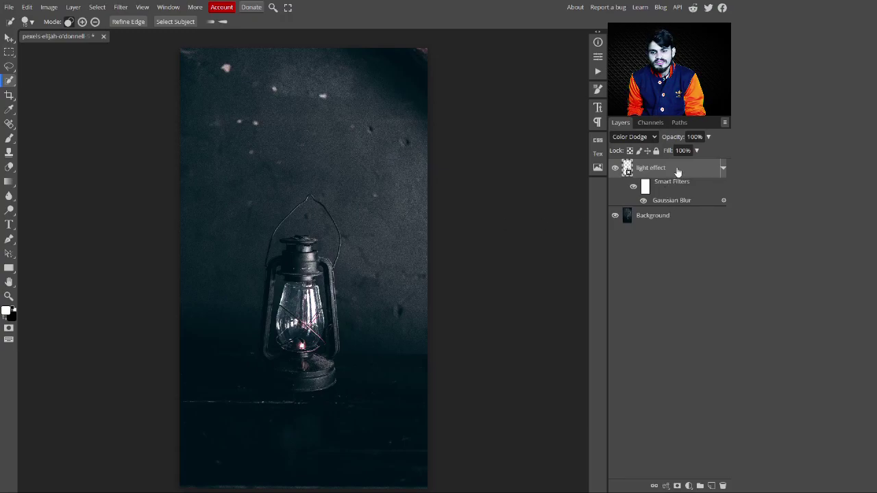
- Duplicate the light effect layer and rename the copy 'light effect 2'
key("ctrl+j")
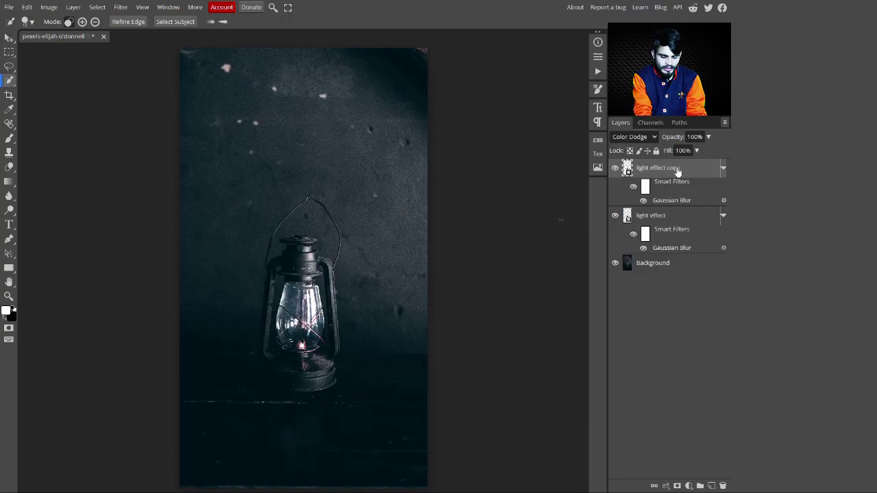
double_click(664, 170)
left_click(677, 170)
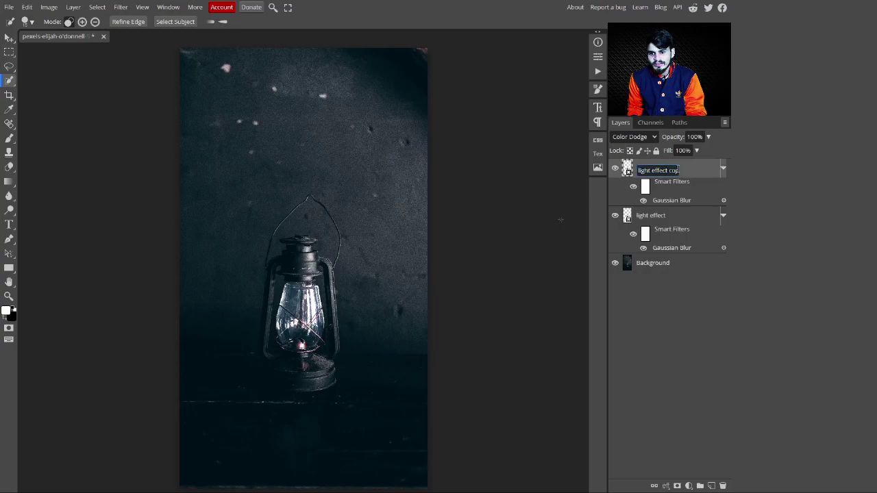
key("BackSpace")
key("BackSpace")
key("BackSpace")
key("BackSpace")
type("2")
key("Return")
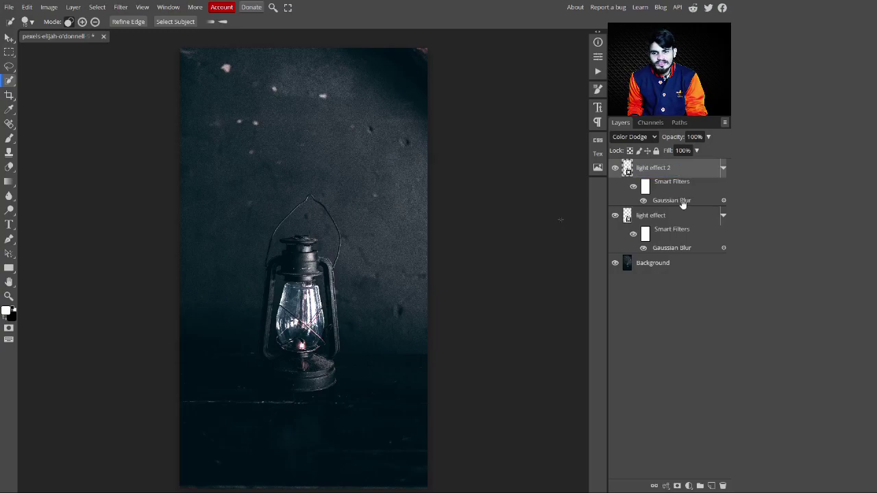
- Change light effect 2's Gaussian Blur radius to 6.2 px, then duplicate it again
double_click(684, 204)
mouse_move(548, 302)
left_mouse_down()
mouse_move(526, 304)
mouse_move(535, 306)
left_mouse_up()
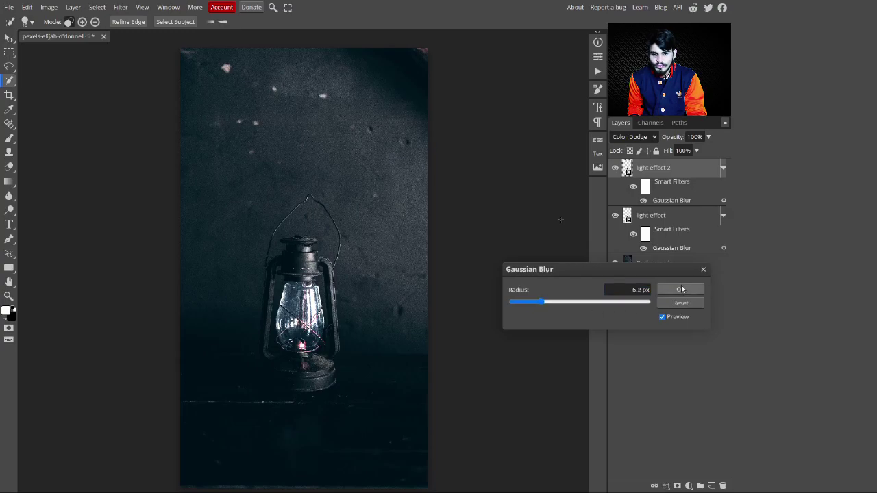
left_click(625, 291)
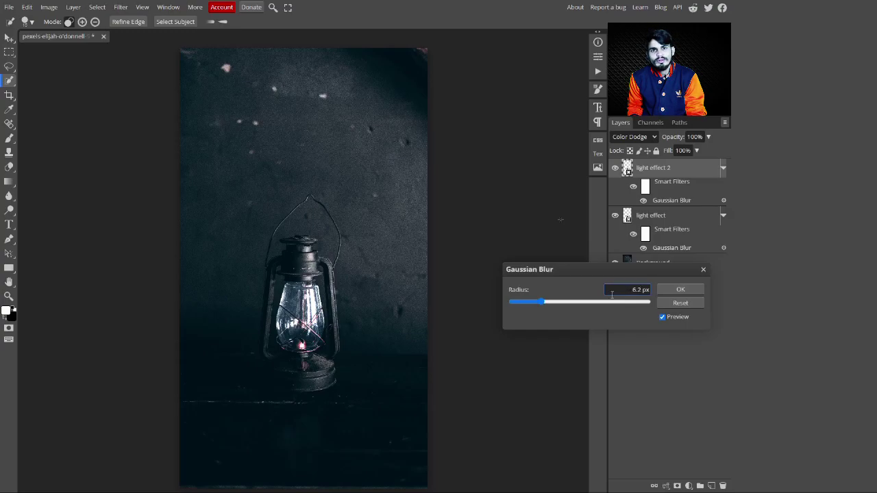
left_click(680, 290)
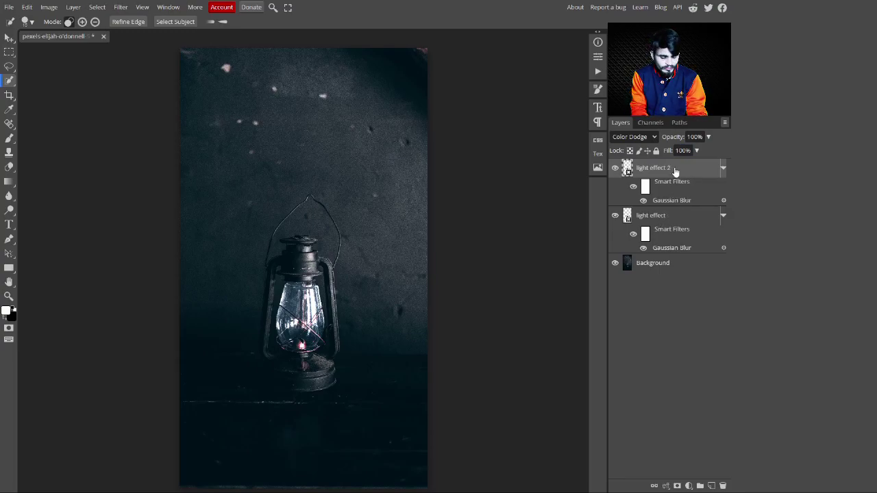
key("ctrl+j")
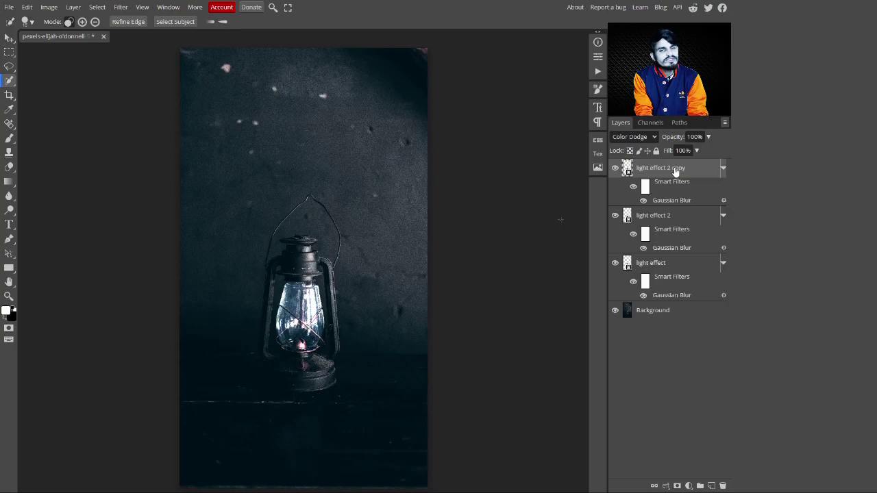
- Rename the copy 'light effect 3' and raise its Gaussian Blur radius to 90 px
double_click(674, 172)
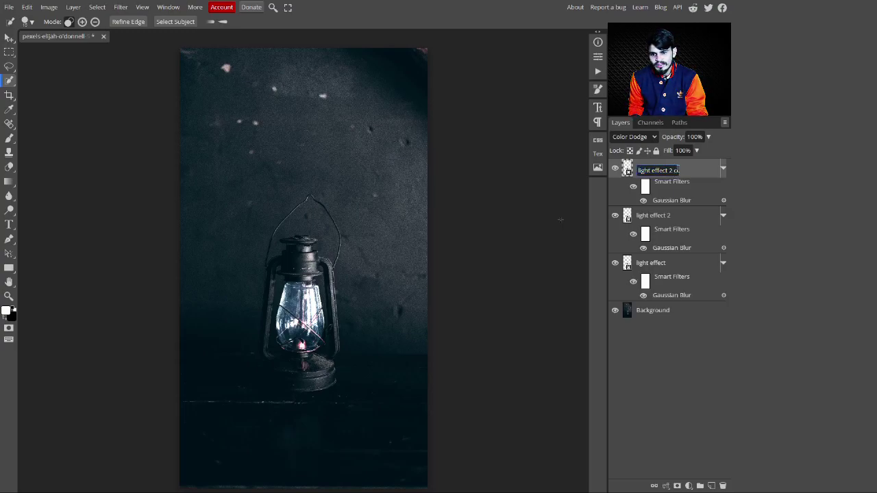
type("light effect ")
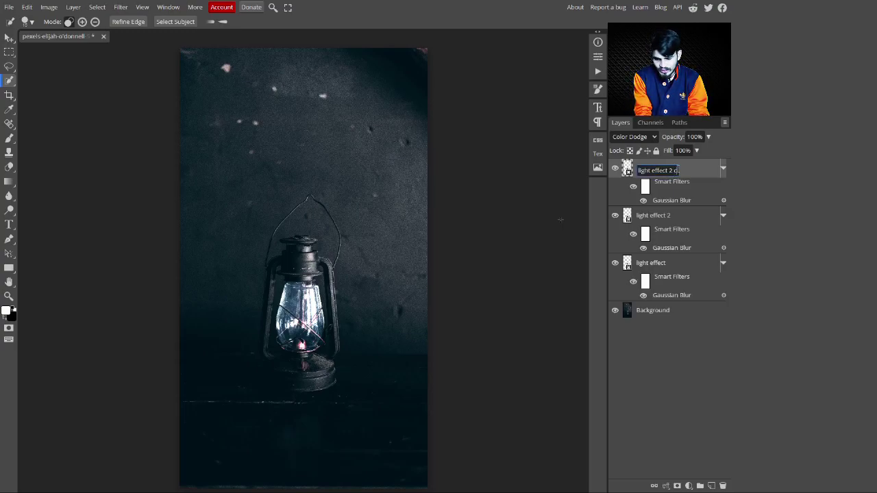
type("3")
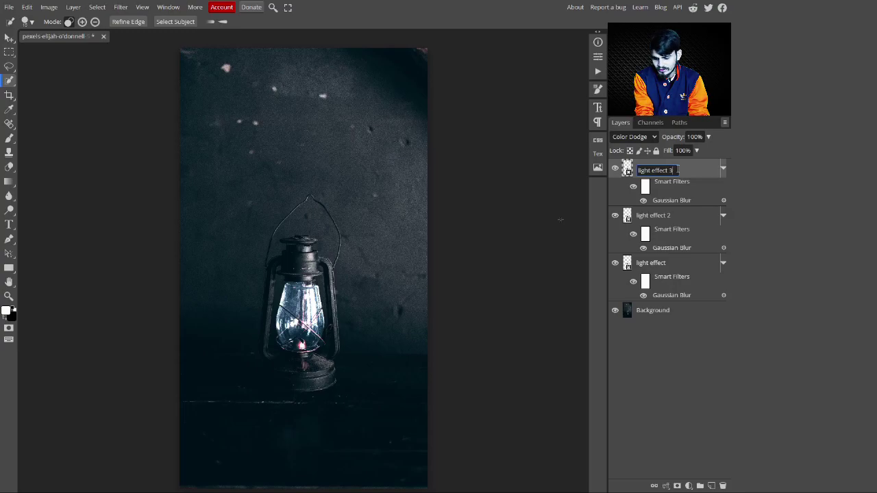
key("Return")
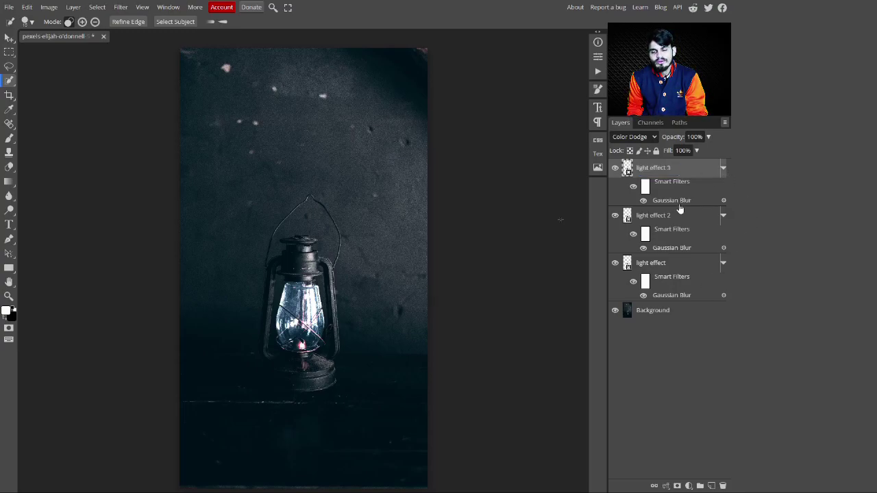
double_click(679, 206)
left_click_drag(542, 302, 592, 304)
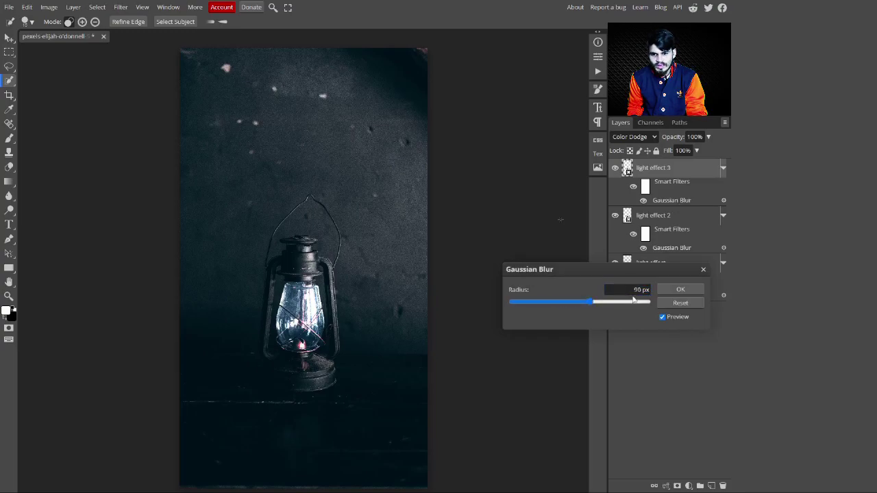
left_click(680, 291)
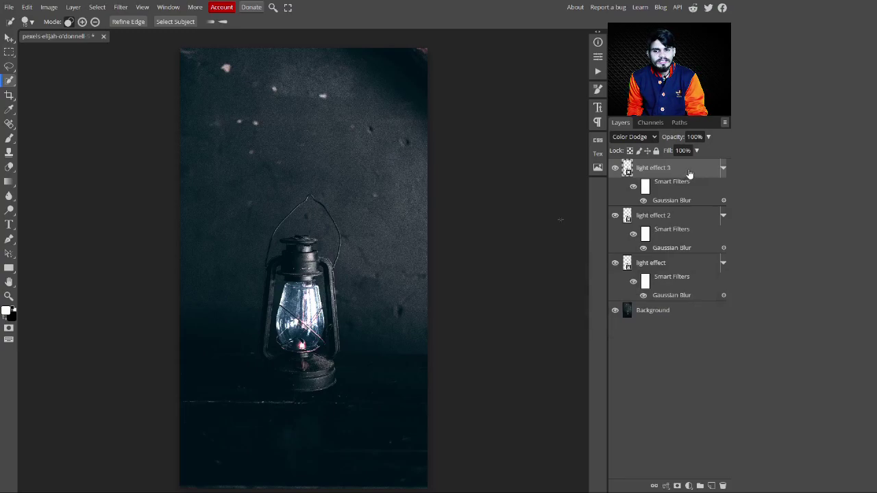
- Duplicate light effect 3 and rename the copy 'light effect 4'
key("ctrl+j")
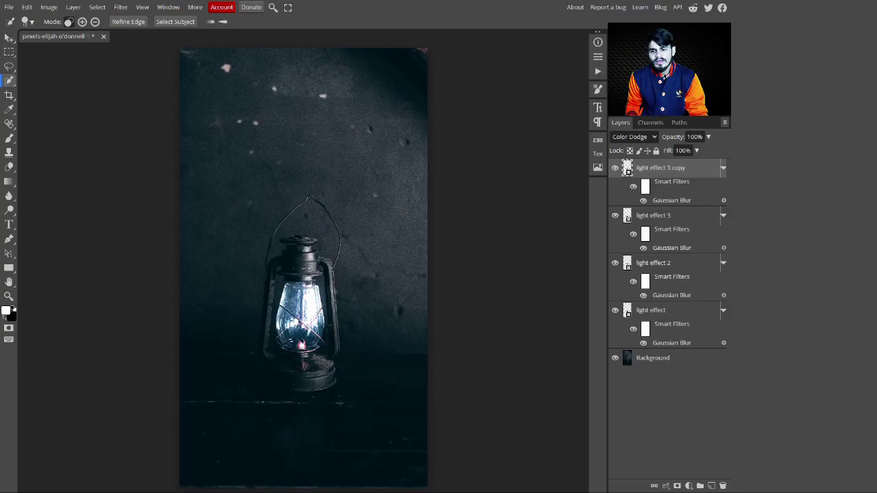
double_click(659, 170)
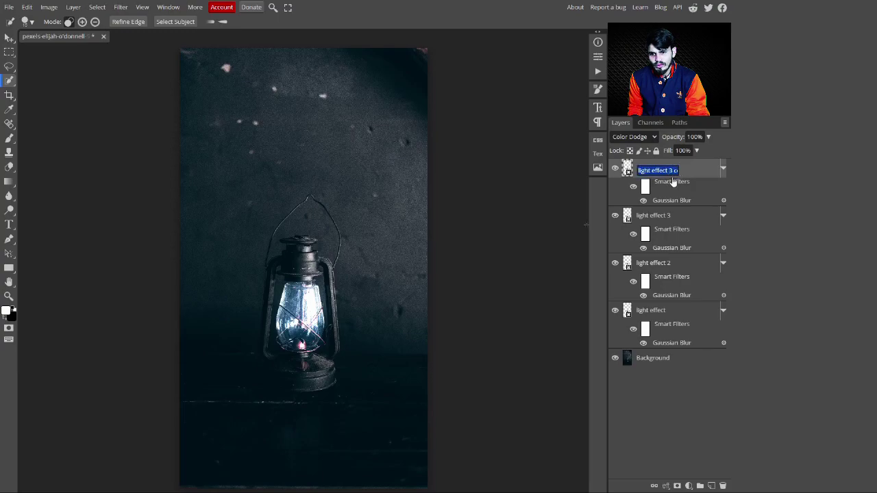
type("light effect ")
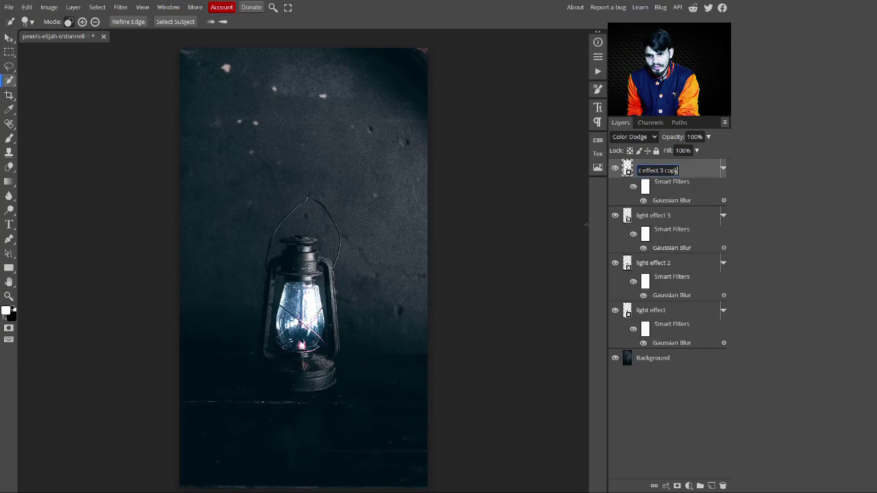
type("4")
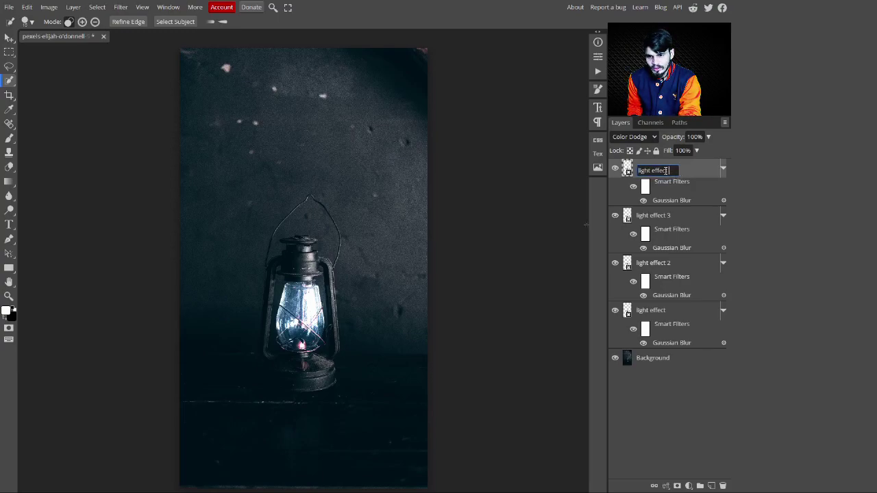
left_click(656, 381)
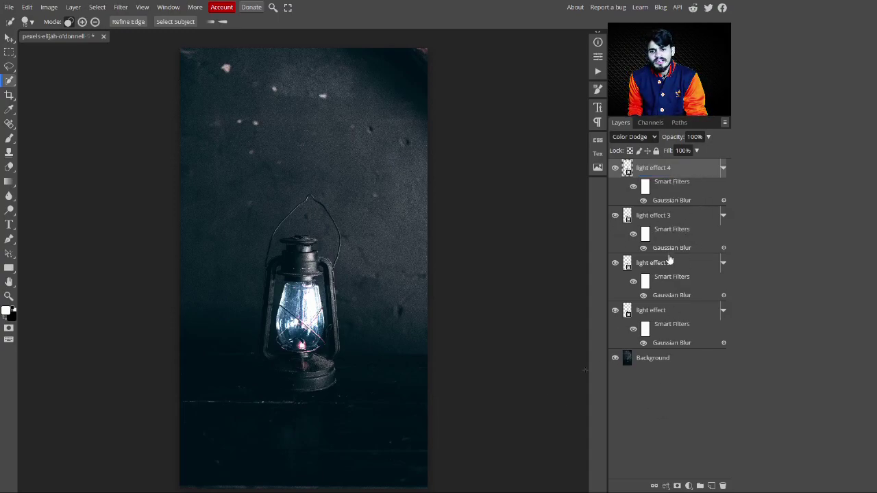
- Set light effect 4's Gaussian Blur radius to 242 px, then duplicate the layer
double_click(683, 205)
left_click_drag(605, 303, 625, 307)
left_click(643, 291)
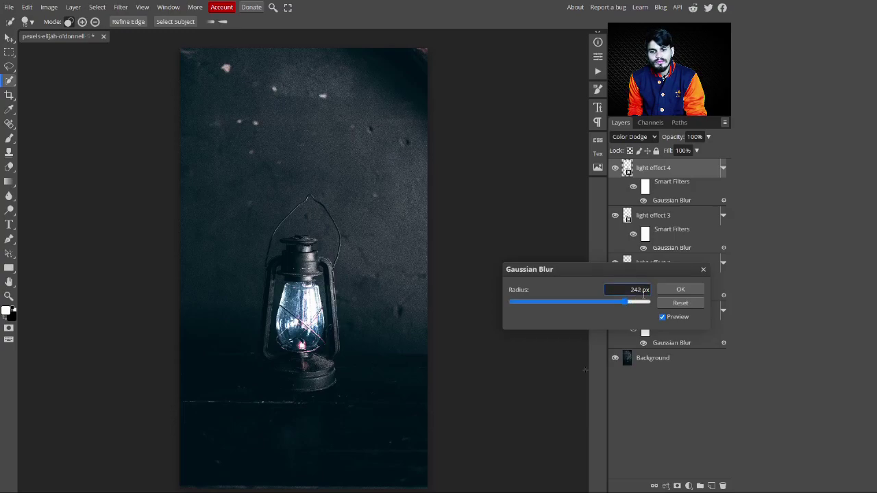
left_click(681, 290)
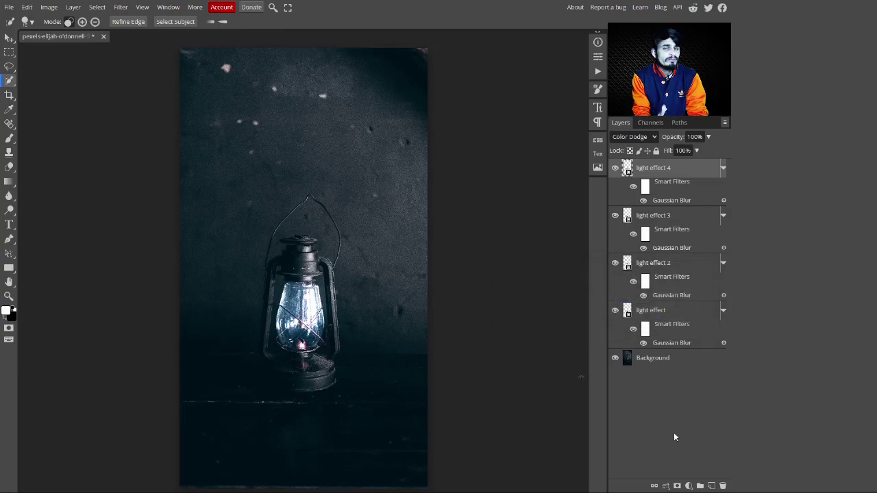
key("ctrl+j")
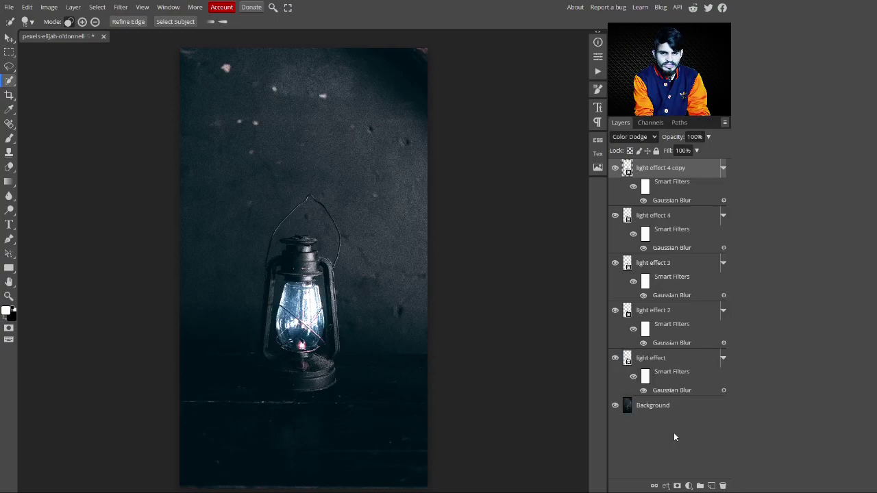
- Rename the 'light effect 4 copy' layer to 'light effect 5'
double_click(675, 169)
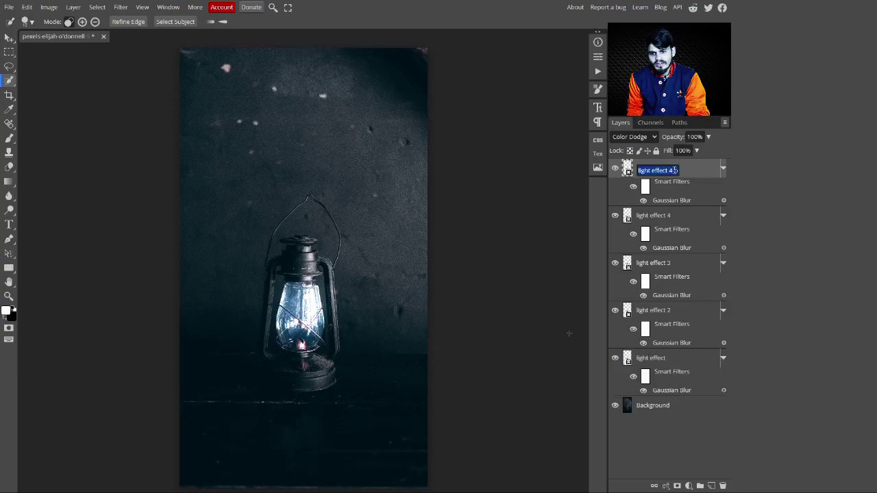
left_click(678, 170)
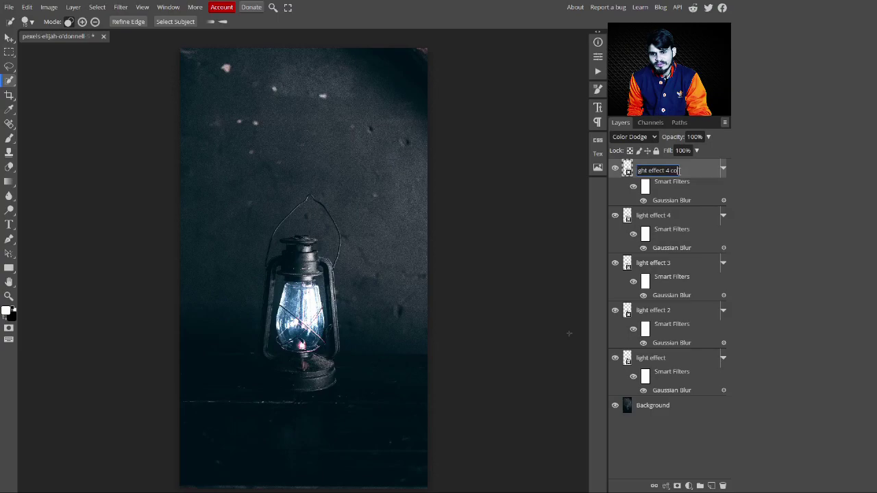
key("BackSpace")
key("BackSpace")
key("BackSpace")
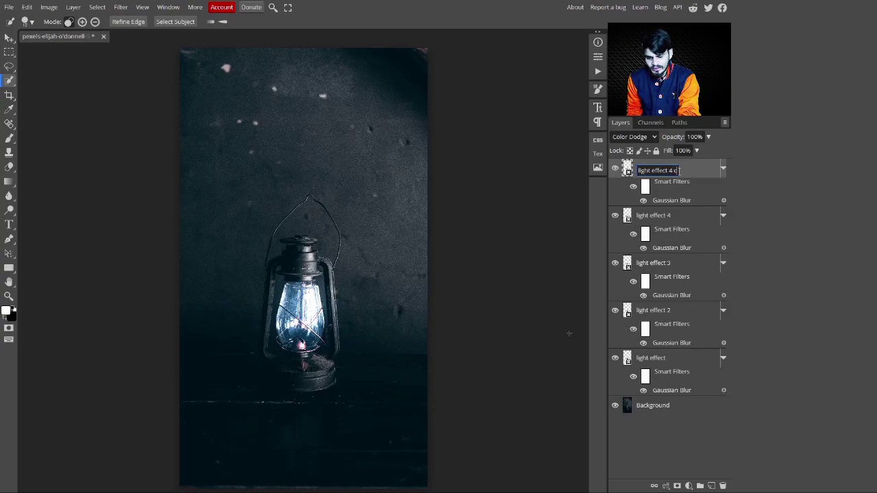
key("BackSpace")
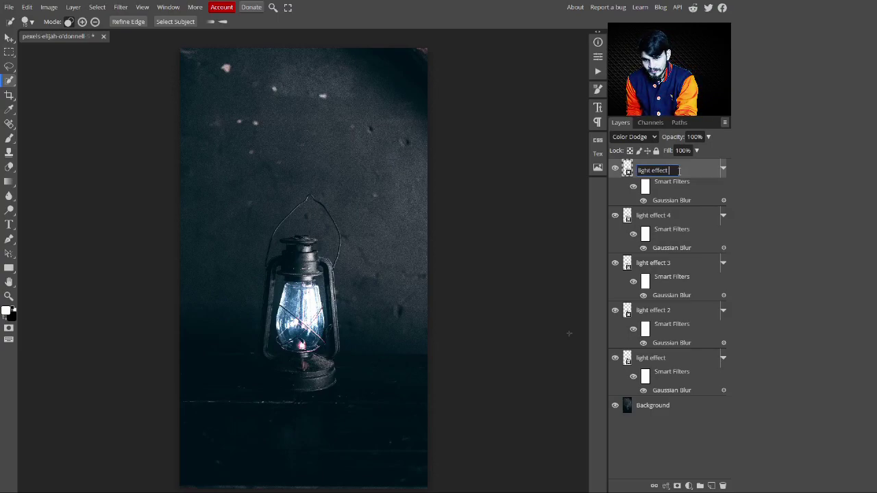
type("5")
key("Return")
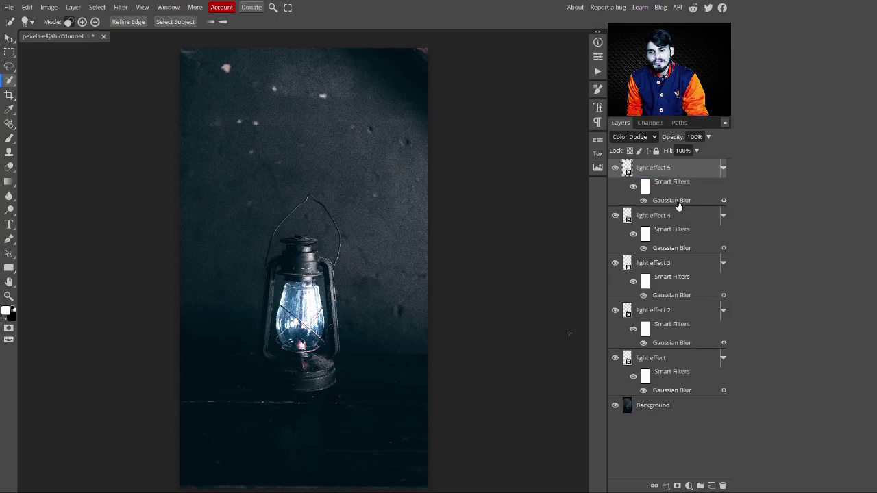
- Increase light effect 5's Gaussian Blur radius to 389 px
double_click(671, 200)
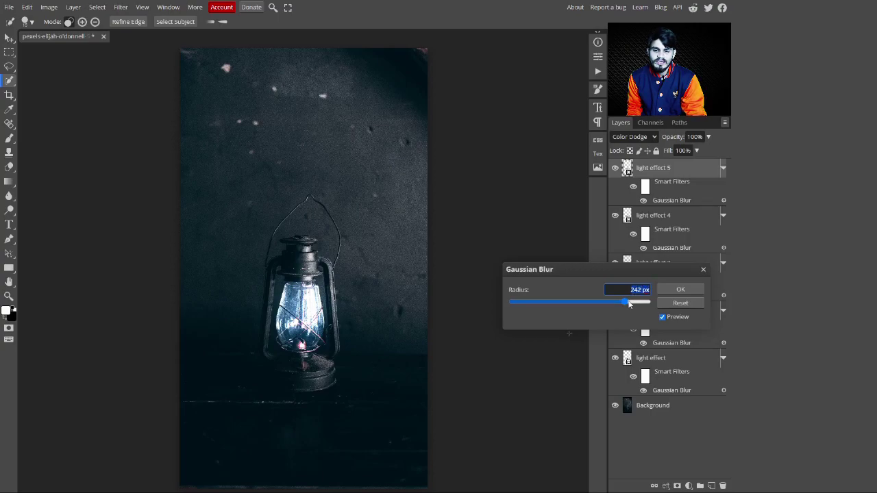
left_click_drag(628, 305, 646, 308)
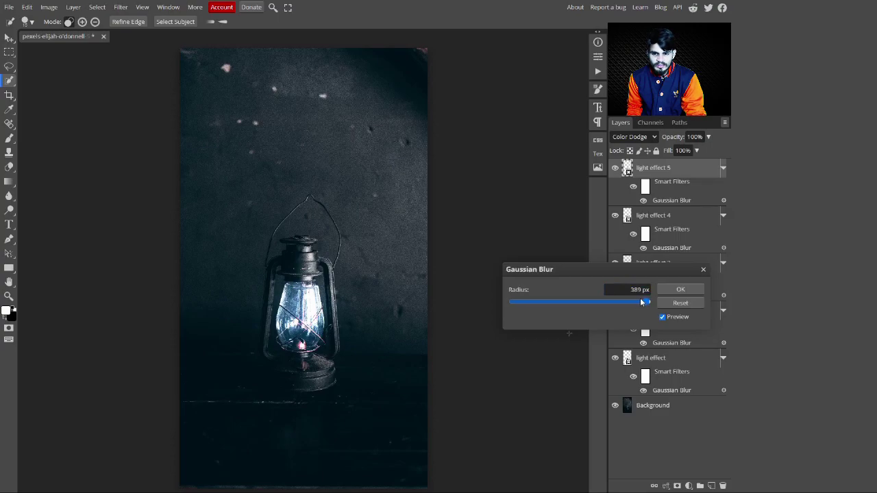
left_click(681, 290)
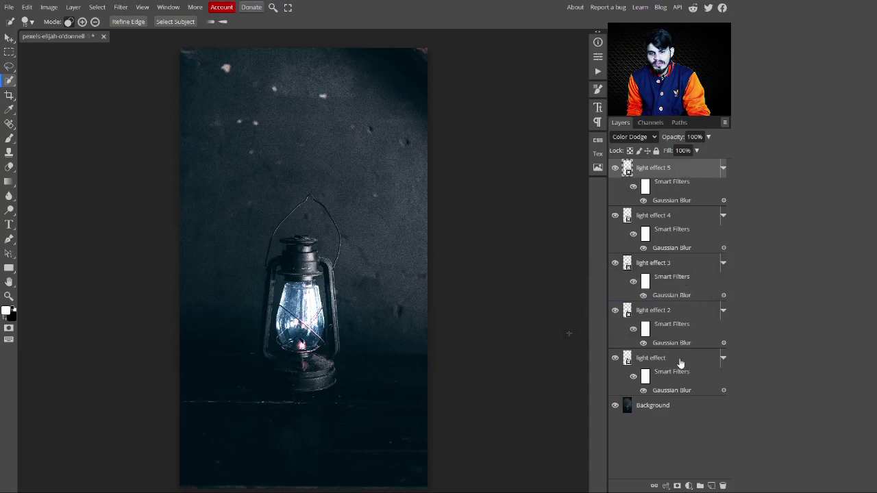
- Group the five light effect layers with Ctrl+G and name the group 'Light effect'
left_click(680, 363, "shift")
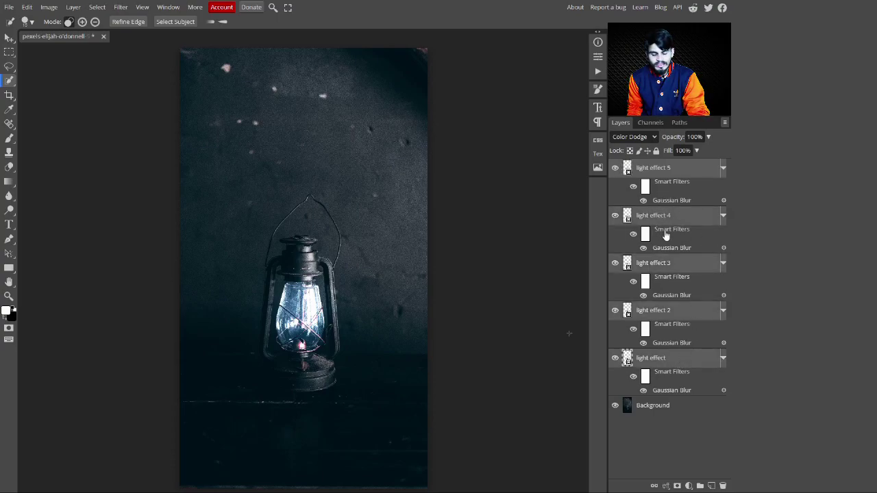
key("ctrl+g")
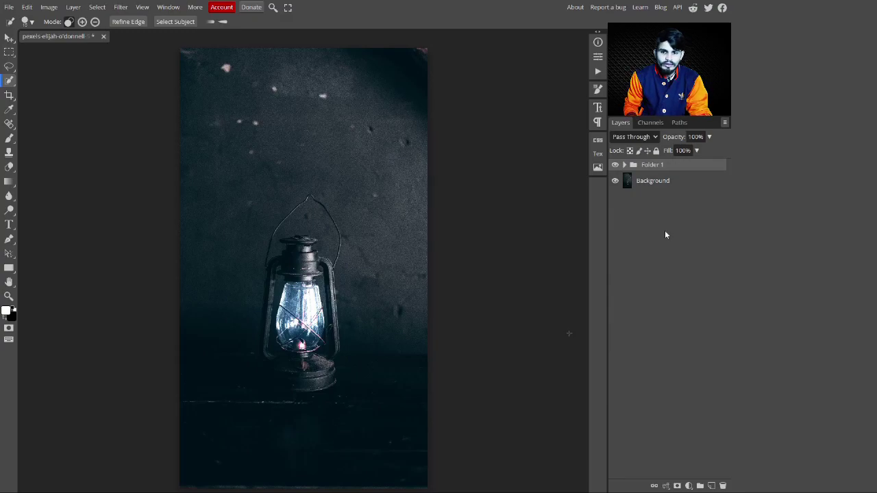
double_click(658, 167)
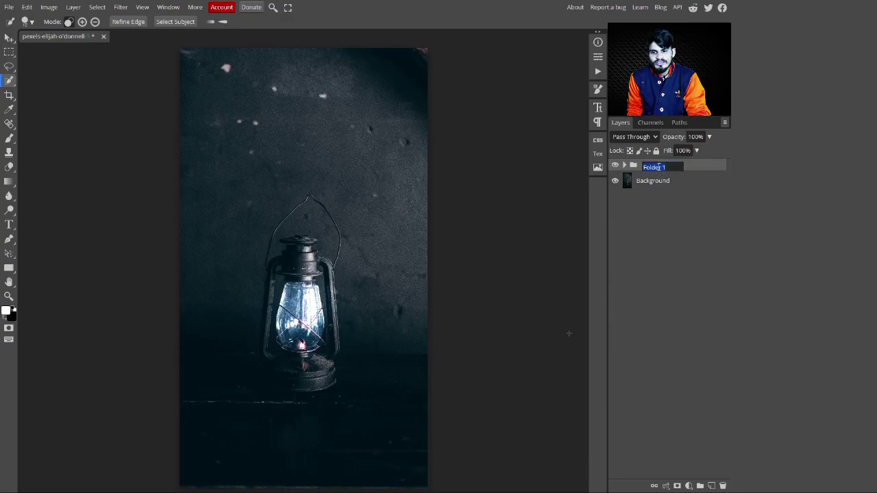
type("L")
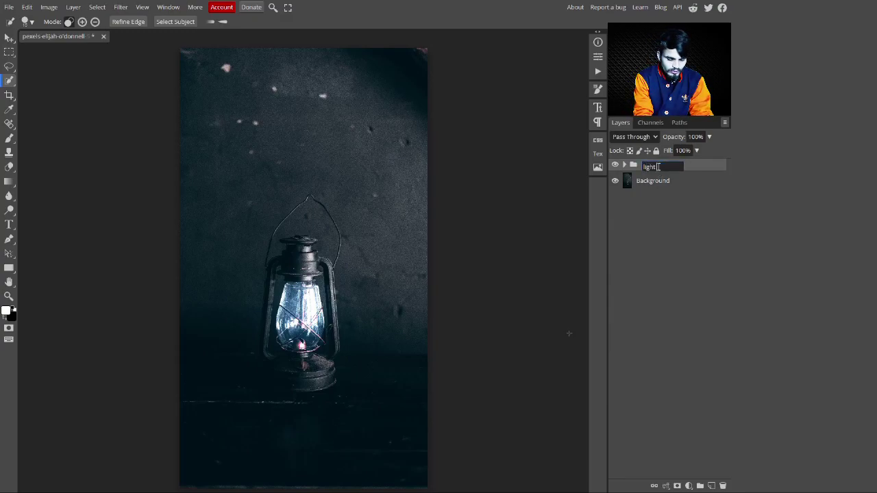
type("ight effe")
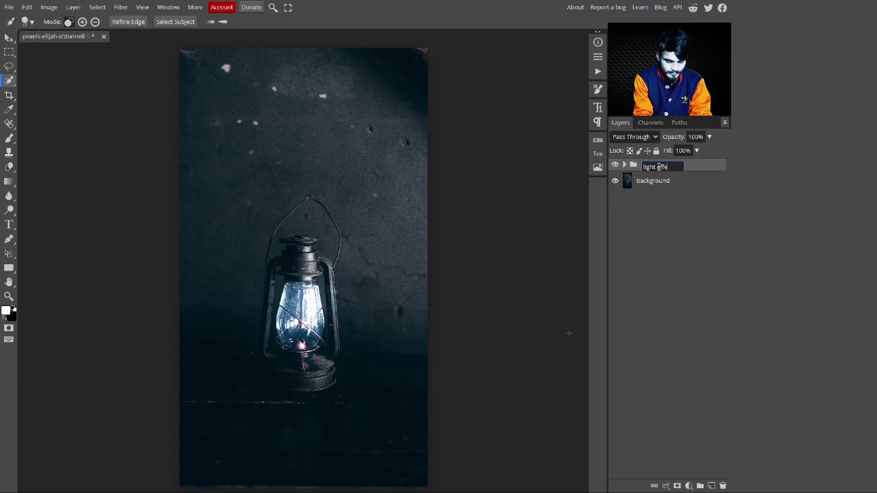
type("ct")
key("Return")
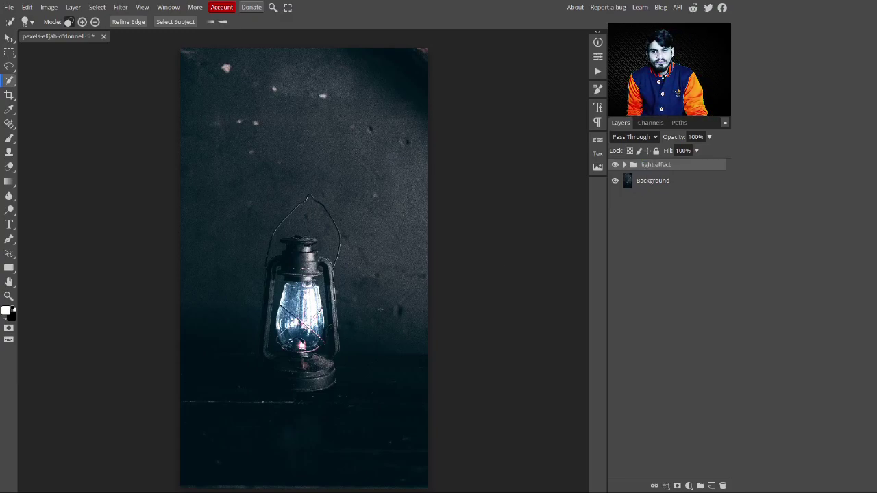
- Add a Hue/Saturation adjustment with Hue 78, Saturation 31 and Lightness -23
left_click(689, 486)
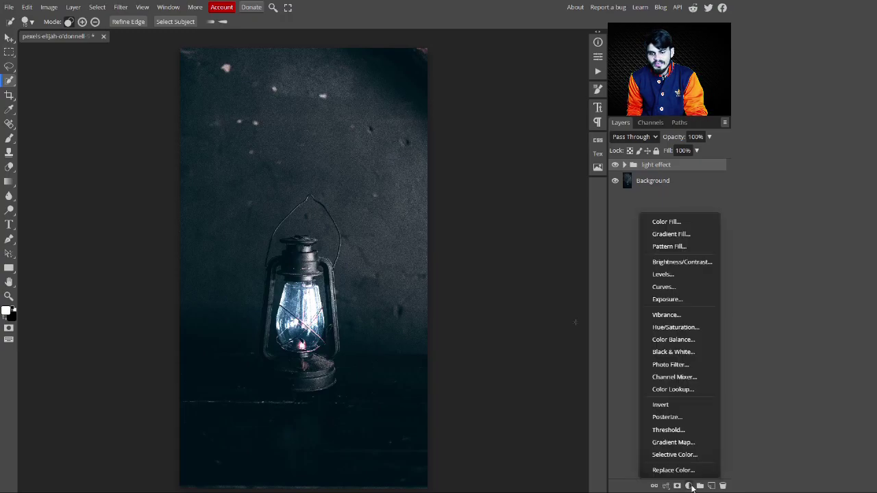
left_click(697, 328)
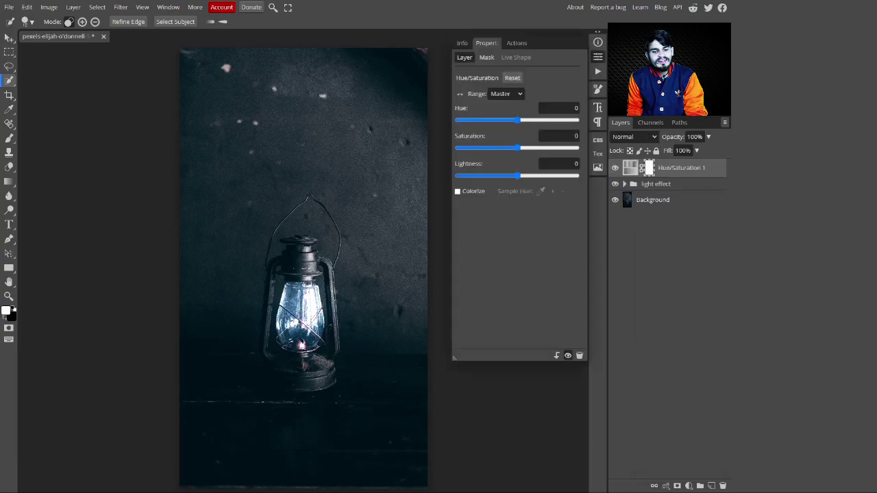
left_click_drag(518, 120, 532, 125)
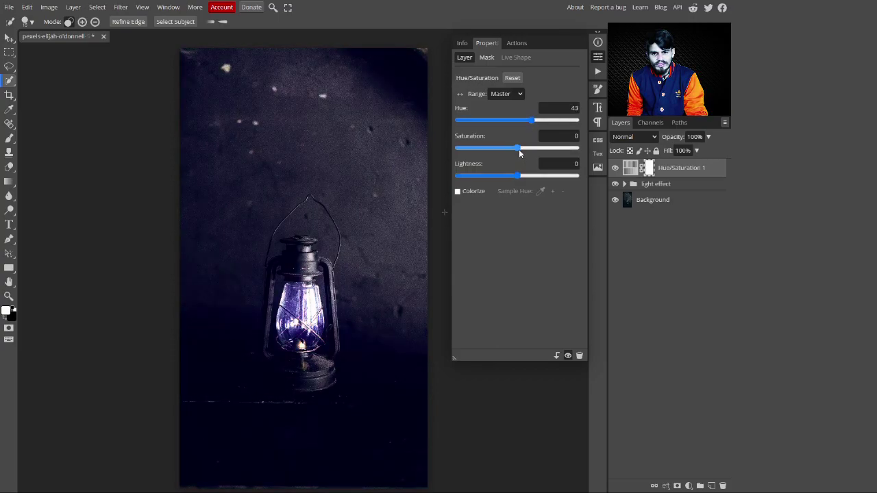
left_click_drag(528, 150, 534, 149)
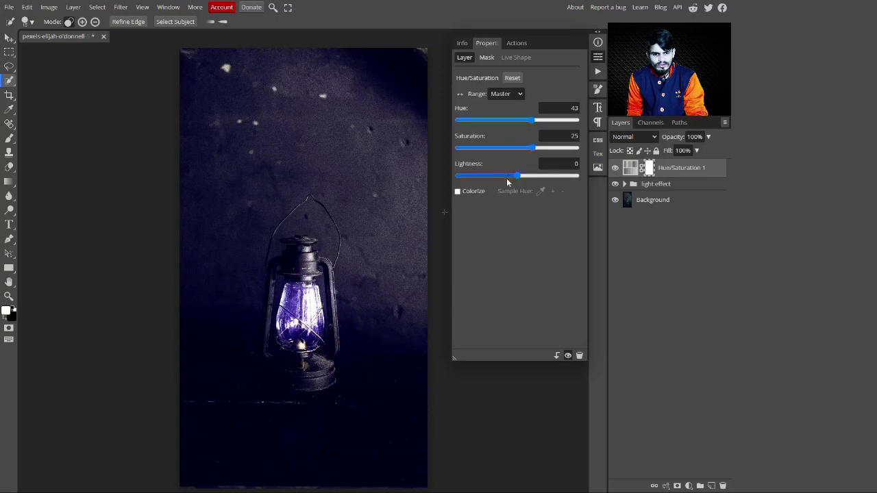
left_click_drag(517, 178, 504, 180)
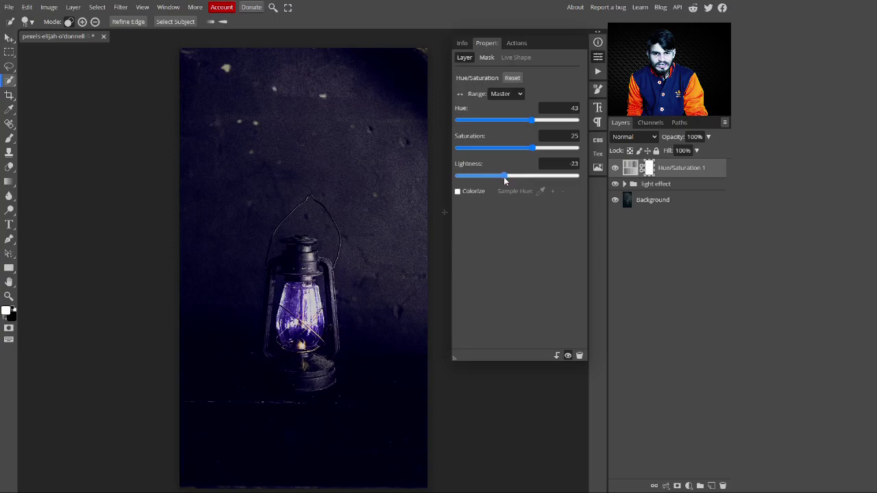
left_click_drag(534, 150, 551, 124)
left_click(598, 56)
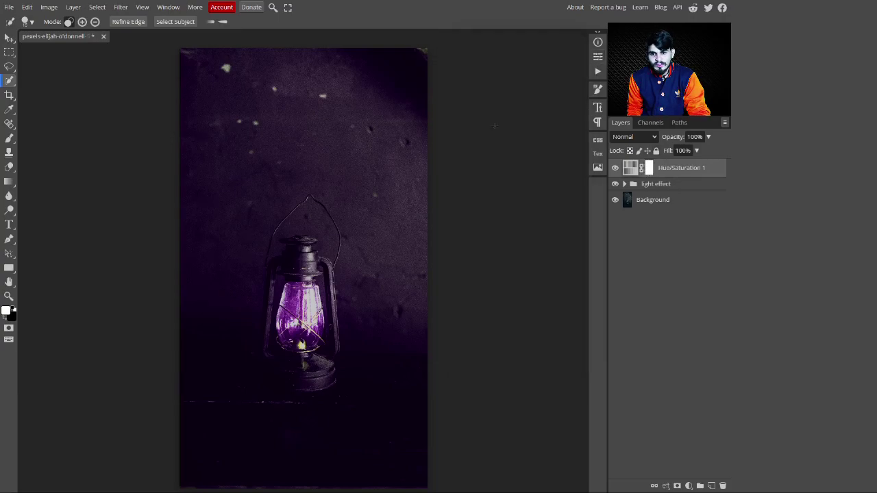
left_click(689, 485)
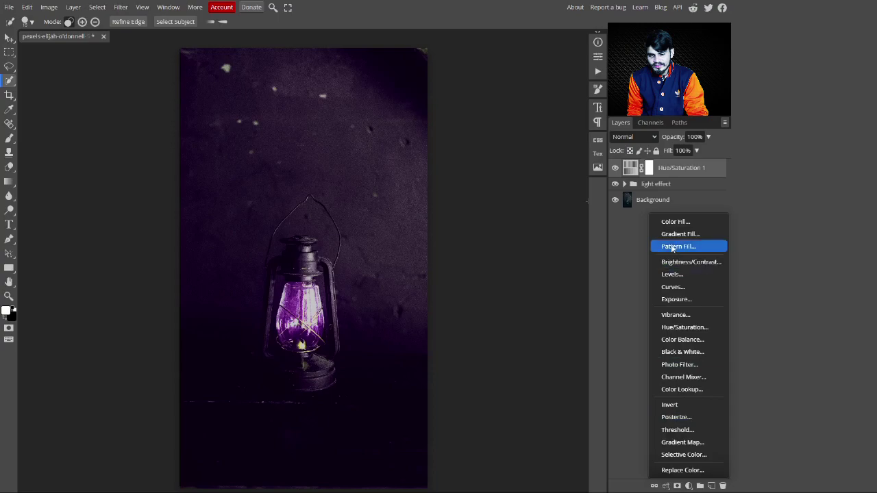
- Add a Curves layer with a midtone point pulled from 133 down to 97
left_click(691, 287)
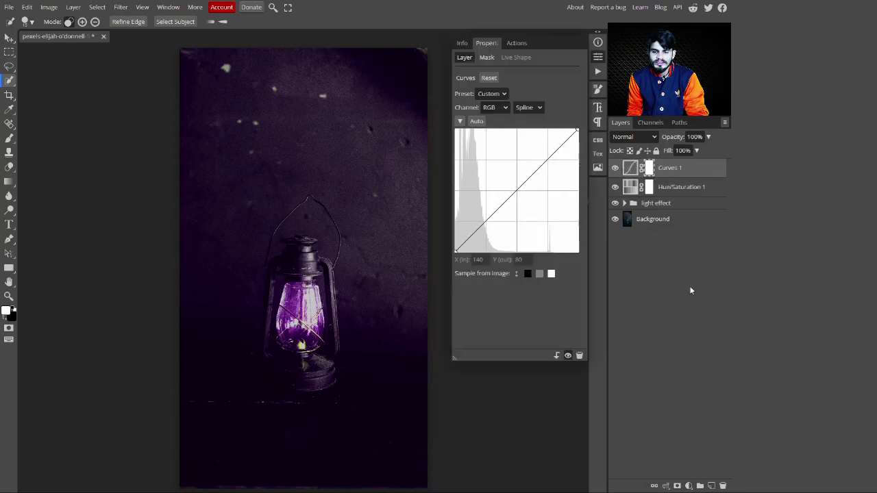
left_click(516, 195)
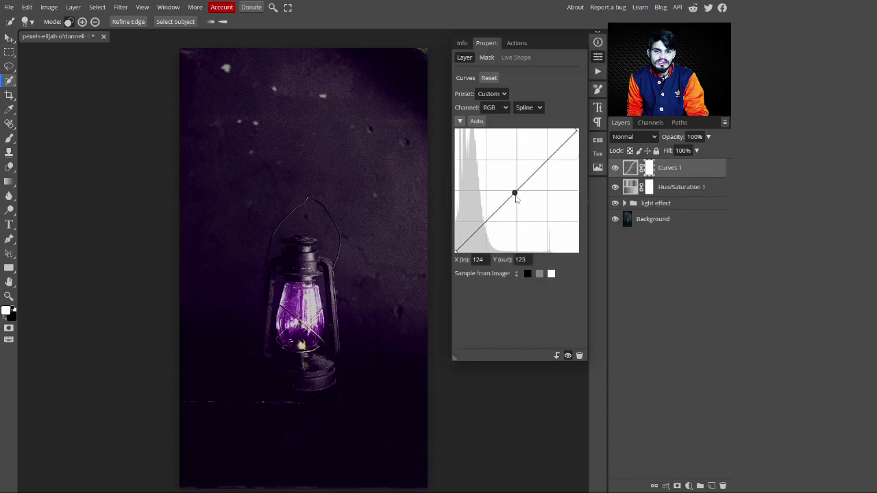
left_click_drag(518, 201, 519, 209)
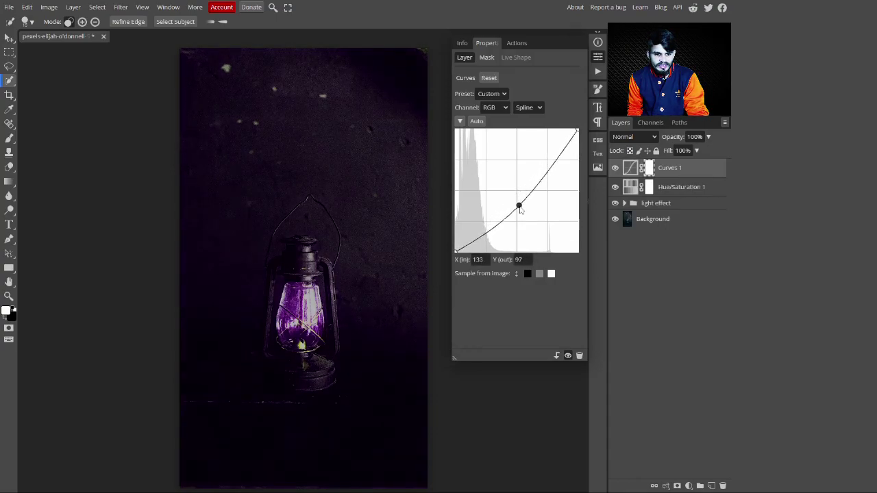
left_click(631, 168)
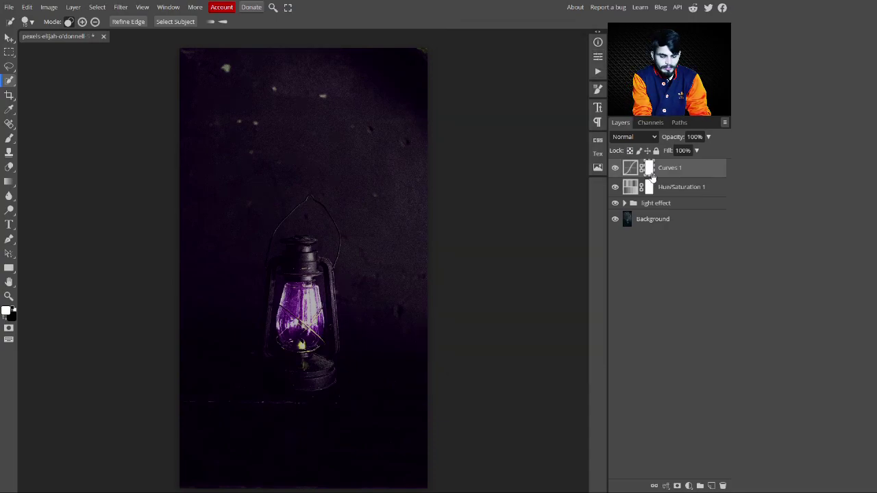
- Invert the Curves mask, brush the darkening back along the right edge with a large brush, and lower opacity to 52%
key("ctrl+i")
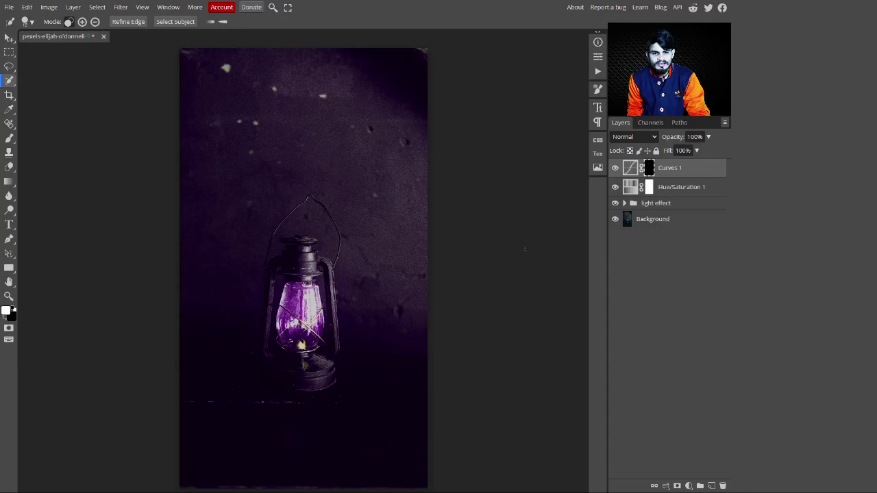
left_click(9, 138)
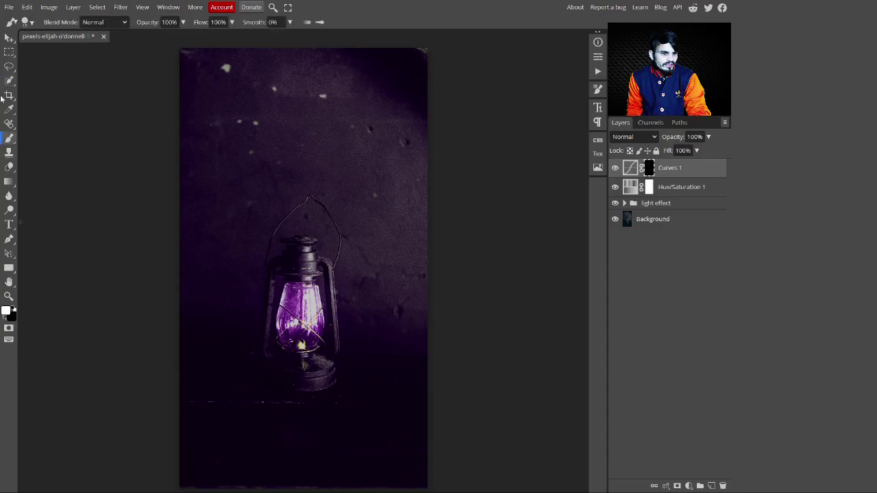
left_click(28, 22)
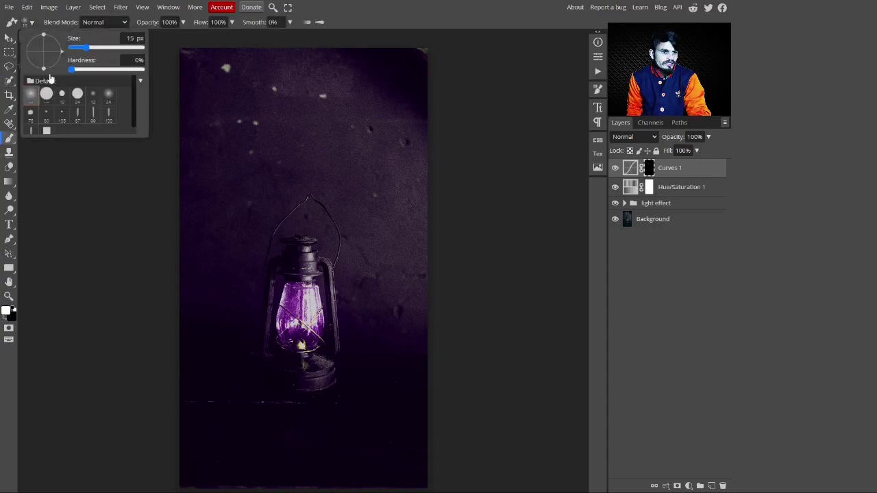
left_click_drag(88, 47, 103, 48)
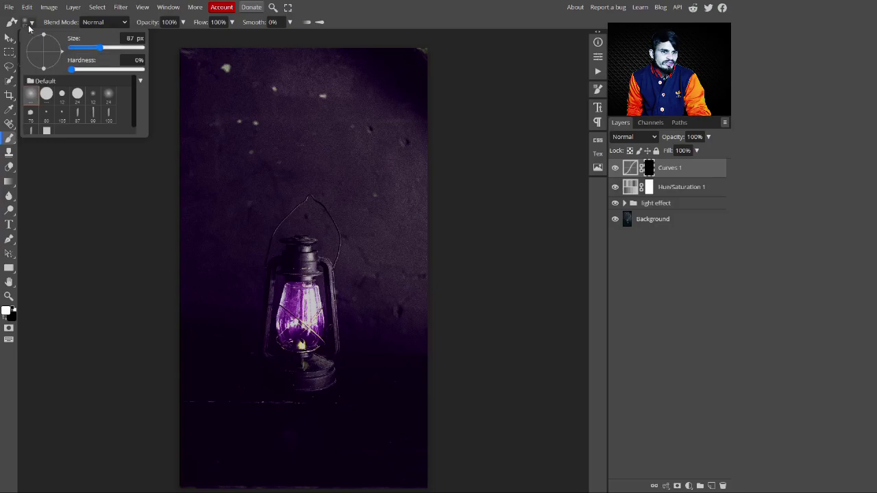
left_click(27, 22)
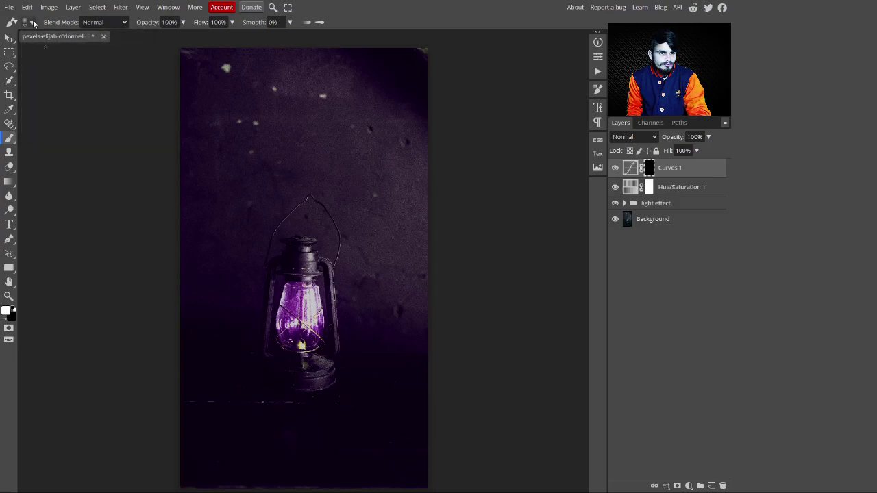
left_click(27, 22)
left_click_drag(88, 48, 133, 48)
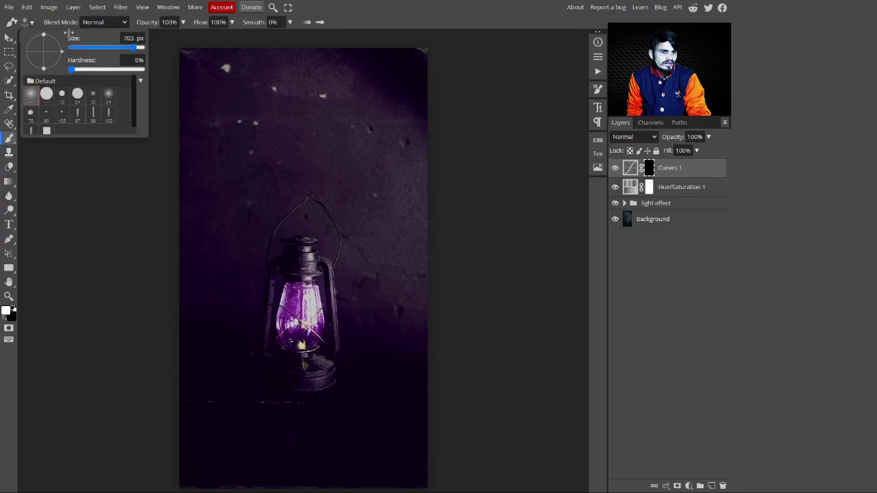
left_click(30, 23)
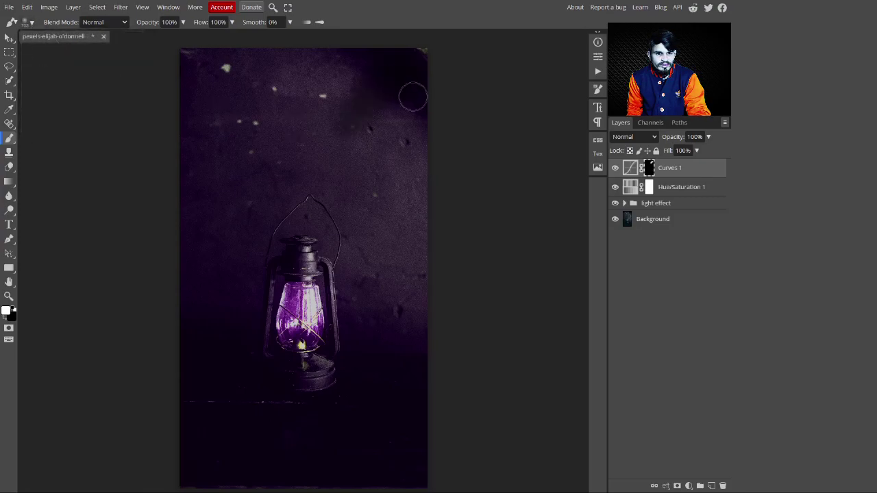
left_click_drag(412, 109, 426, 182)
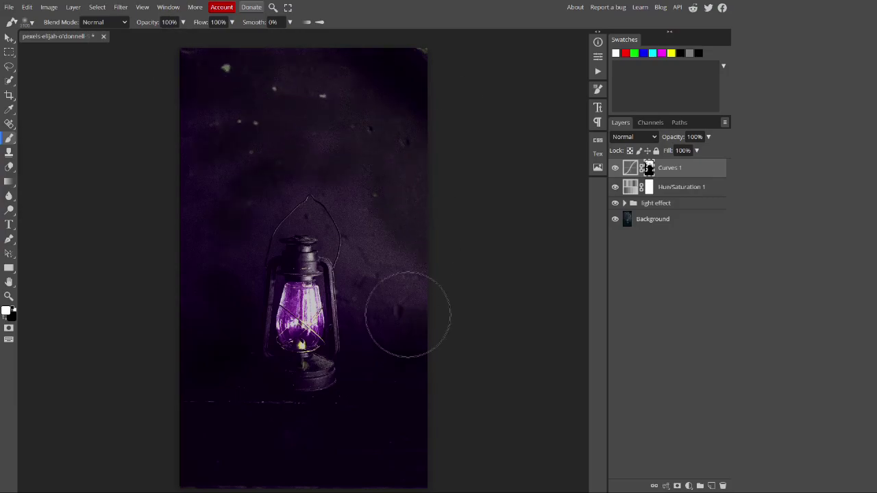
left_click_drag(708, 138, 691, 157)
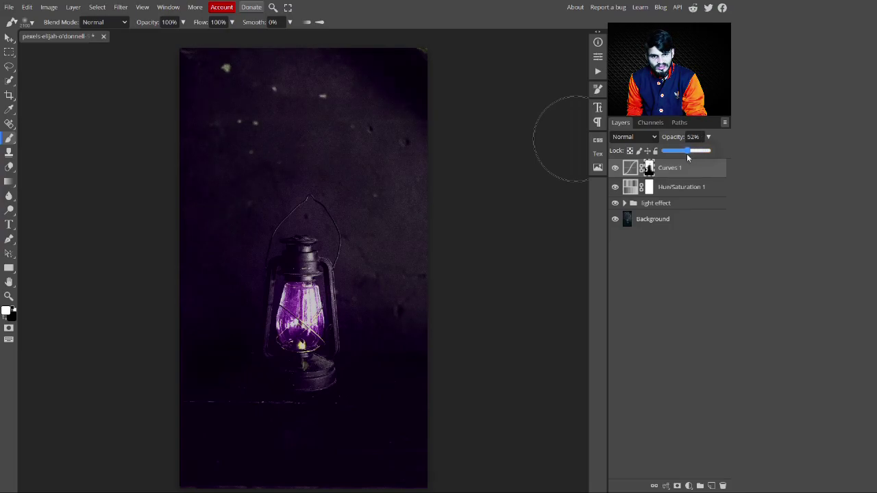
- Set the Curves opacity to 49% and toggle the Background solo view to compare before and after
left_click_drag(688, 158, 687, 157)
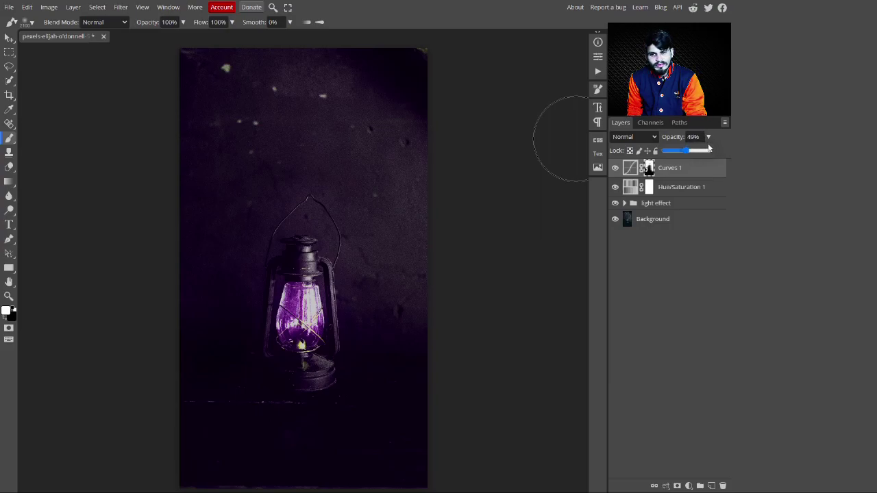
left_click(710, 137)
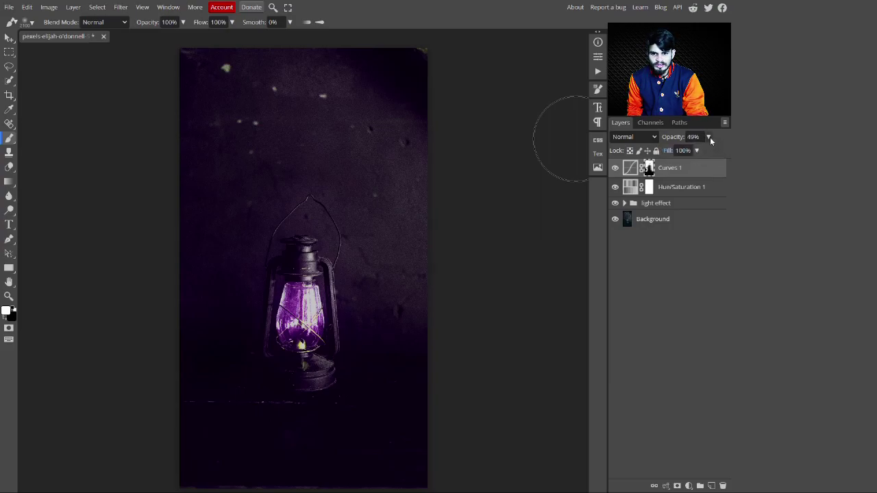
left_click(614, 219, "alt")
left_click(614, 220, "alt")
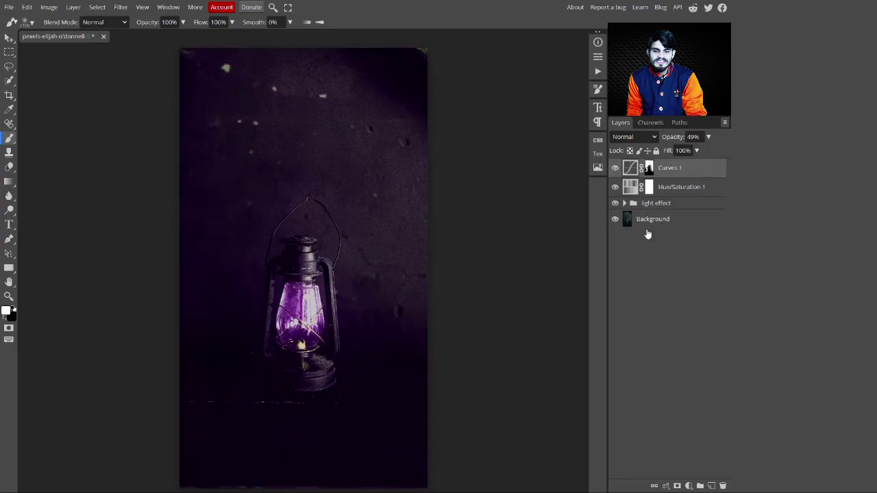